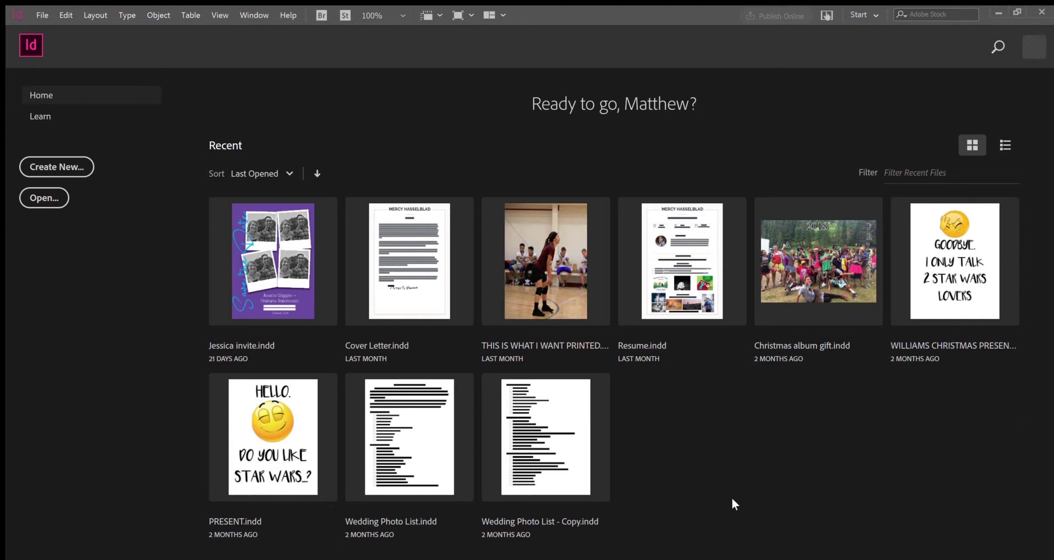
- Create a three-page, facing-pages Letter document at 8.5 × 11 in from the Letter preset
{"action": "left_click", "coordinate": [45, 159]}
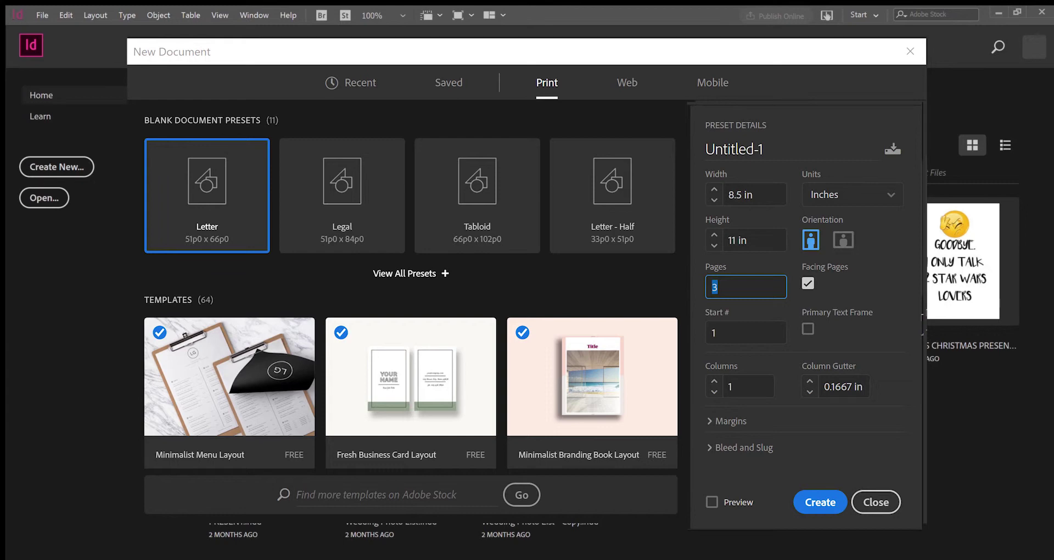
{"action": "left_click", "coordinate": [804, 502]}
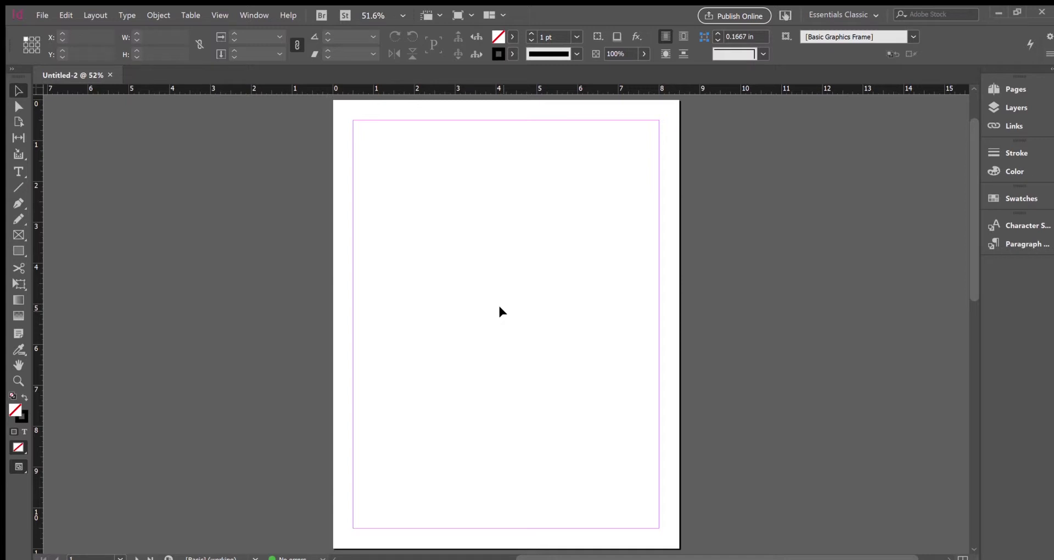
- Fit the pages 2–3 spread in the window with Ctrl+Alt+0 and pick the Rectangle Frame tool
{"action": "left_click_drag", "start_coordinate": [969, 214], "coordinate": [980, 442]}
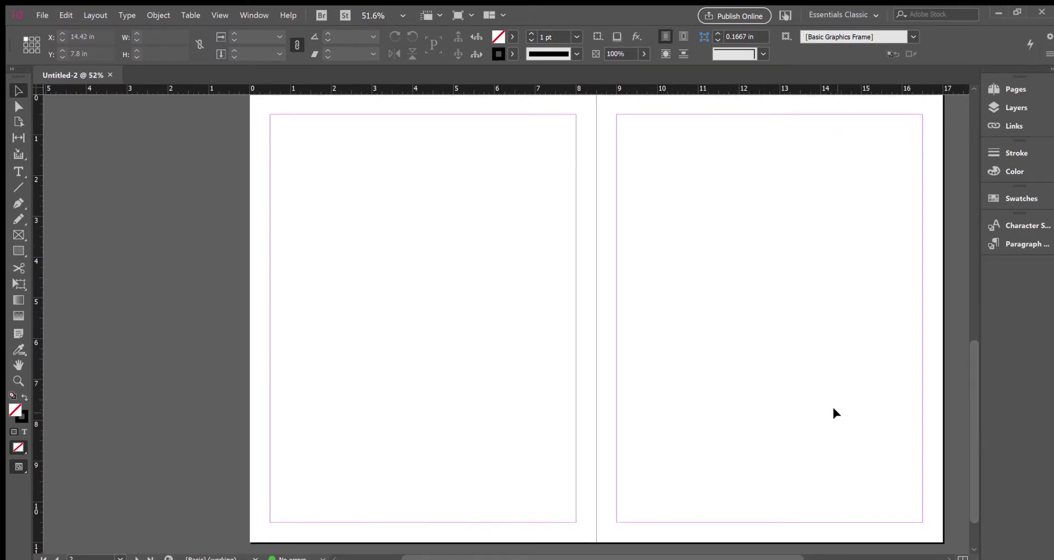
{"action": "key", "text": "ctrl+alt+0"}
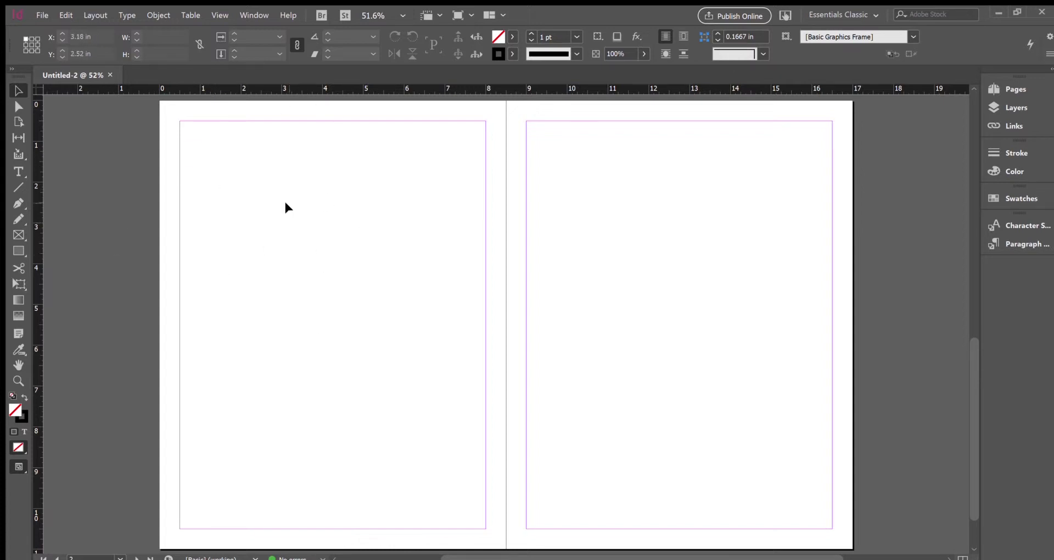
{"action": "left_click", "coordinate": [16, 235]}
- Draw a 2.5 in square frame at the top-left margin corner and Alt-drag a copy rightward
{"action": "left_click_drag", "start_coordinate": [181, 120], "coordinate": [283, 239]}
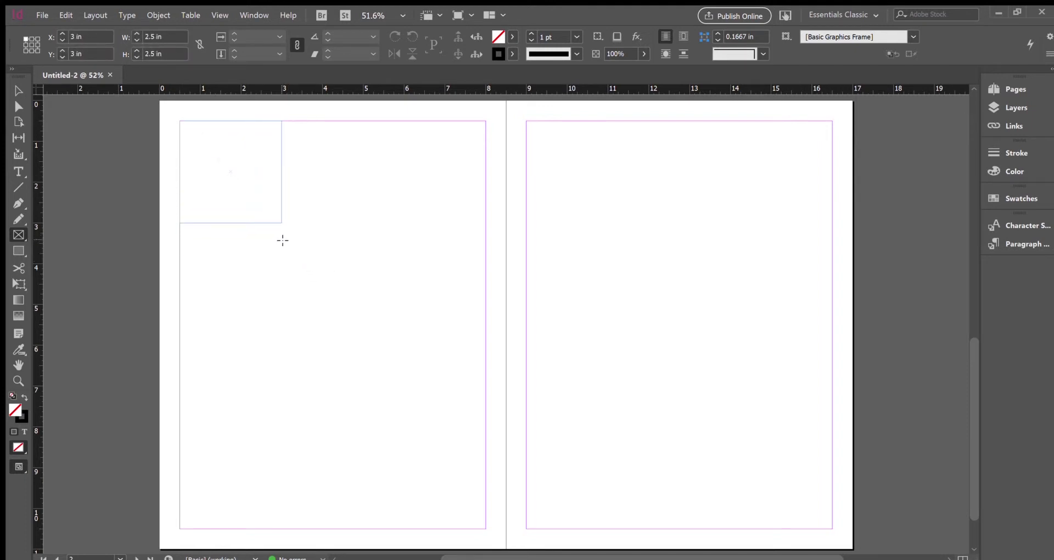
{"action": "left_click", "coordinate": [18, 91]}
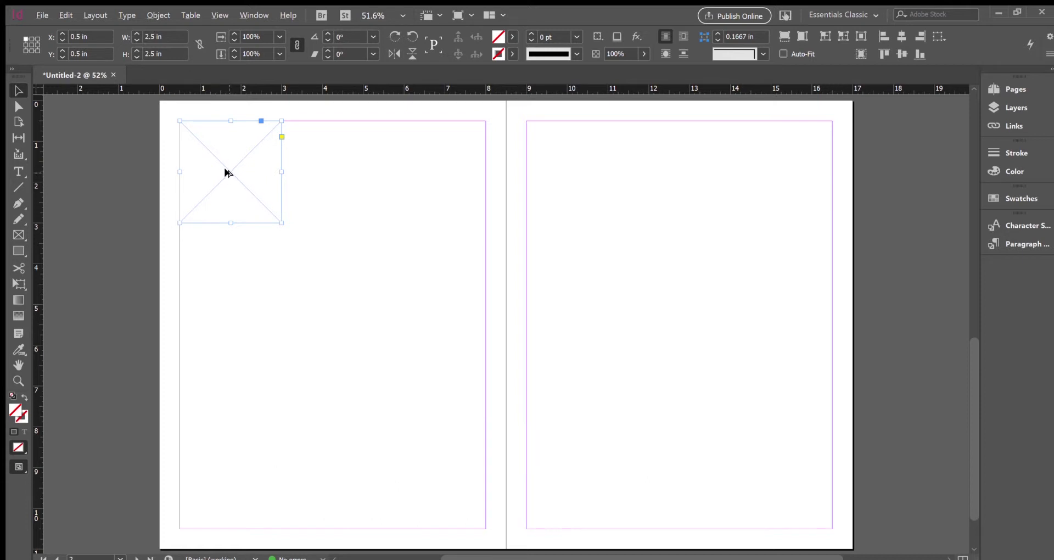
{"action": "left_click_drag", "start_coordinate": [225, 172], "coordinate": [433, 179]}
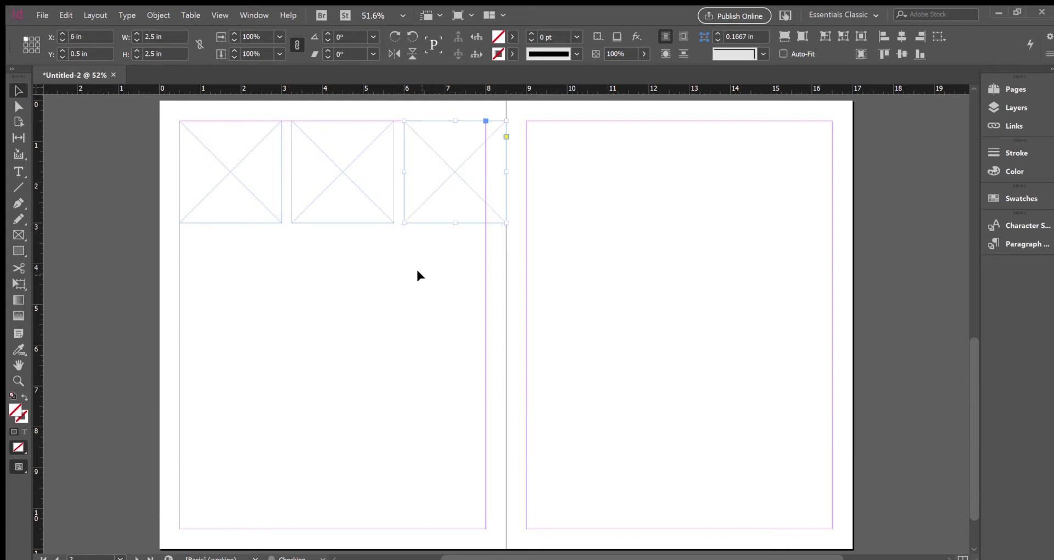
- Add the third frame copy and scale the three-frame row to 7.5 × 2.3438 in within the margins
{"action": "left_click", "coordinate": [531, 265]}
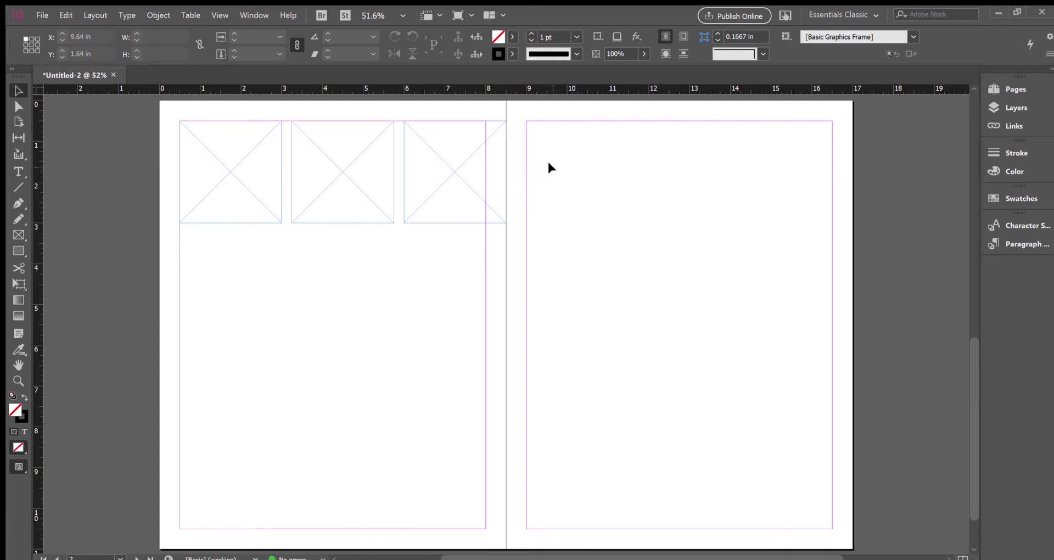
{"action": "left_click_drag", "start_coordinate": [594, 166], "coordinate": [200, 251]}
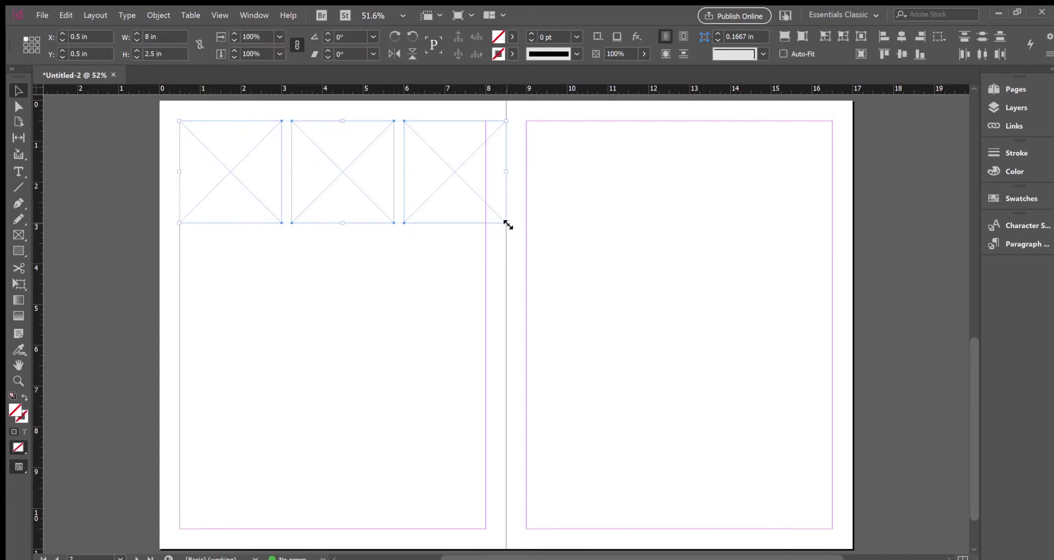
{"action": "left_click_drag", "start_coordinate": [507, 224], "coordinate": [487, 216]}
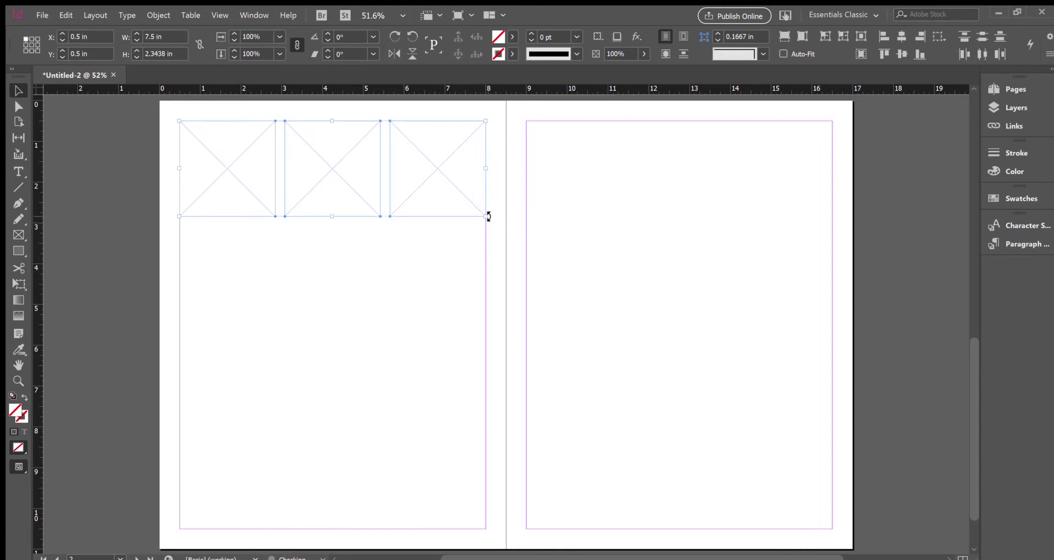
{"action": "left_click", "coordinate": [512, 215]}
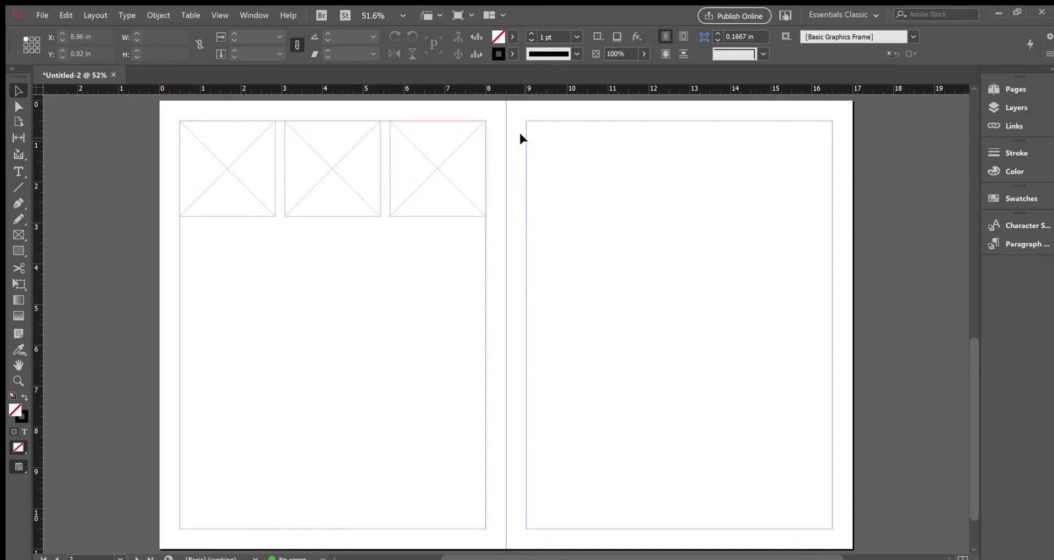
{"action": "left_click_drag", "start_coordinate": [524, 136], "coordinate": [184, 227]}
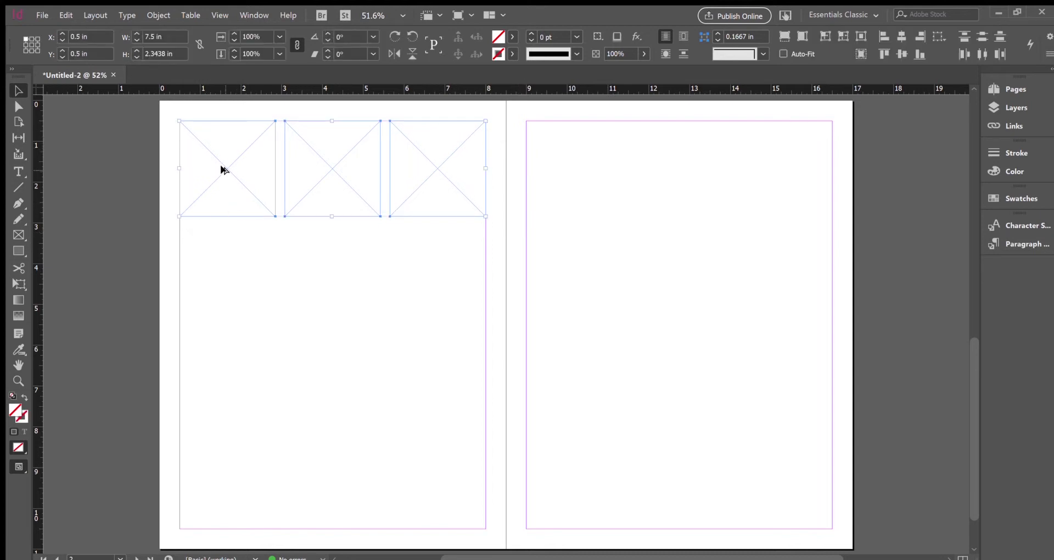
- Alt-drag the row of three frames downward to build the second and third rows
{"action": "left_click_drag", "start_coordinate": [221, 171], "coordinate": [230, 424]}
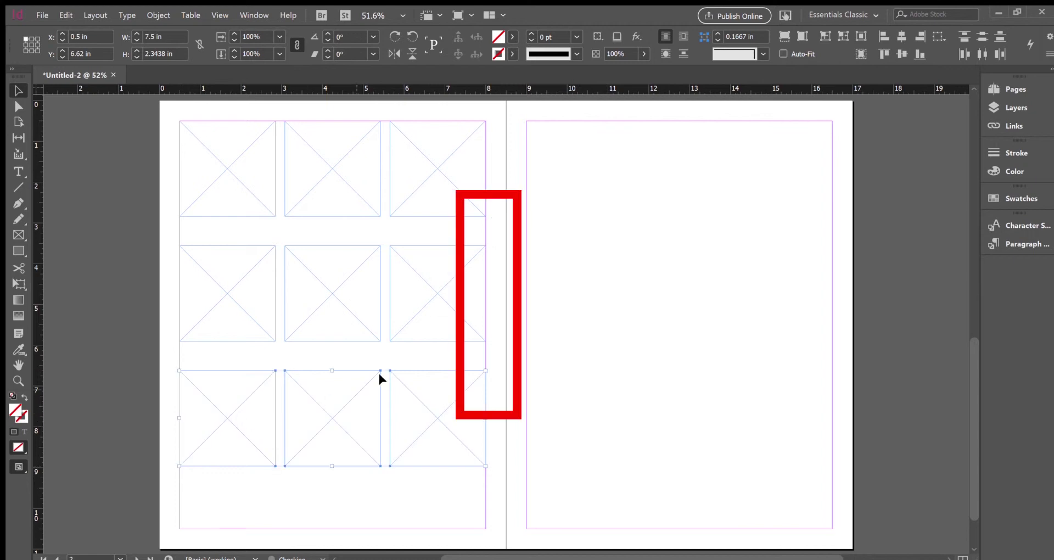
{"action": "left_click", "coordinate": [583, 145]}
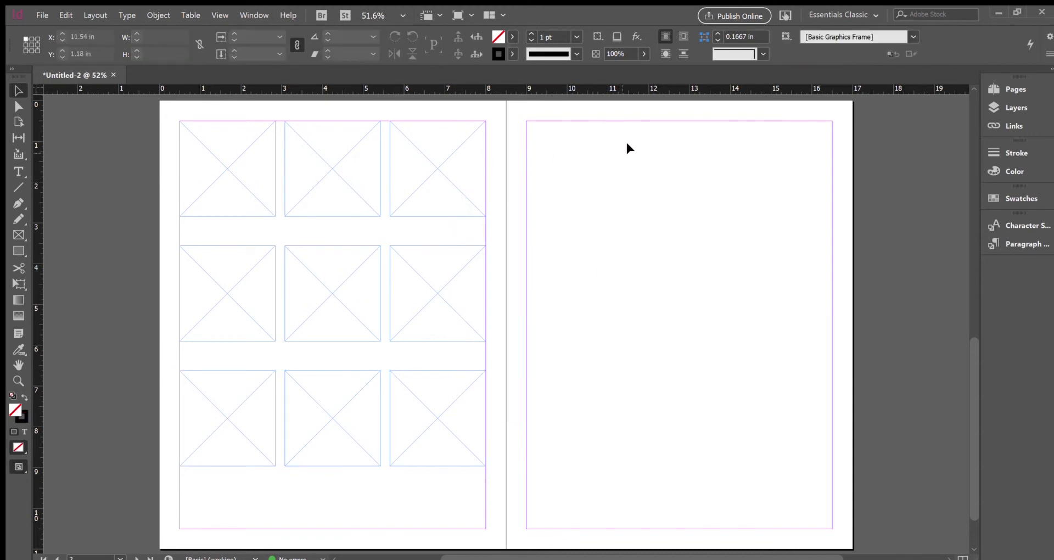
- Copy all nine left-page frames onto the right page so both pages hold matching grids
{"action": "left_click_drag", "start_coordinate": [626, 132], "coordinate": [159, 458]}
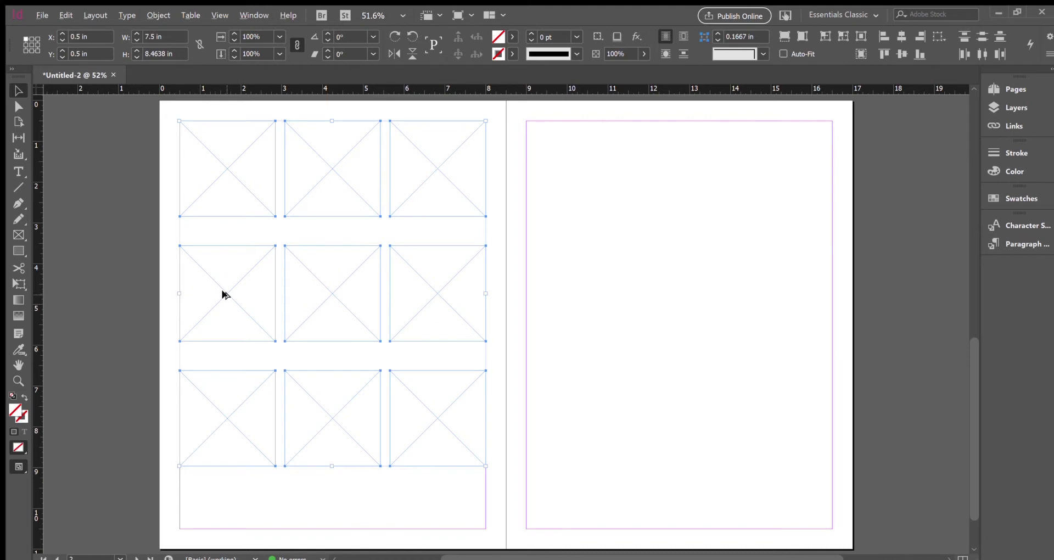
{"action": "left_click_drag", "start_coordinate": [224, 294], "coordinate": [572, 314]}
{"action": "left_click", "coordinate": [881, 226]}
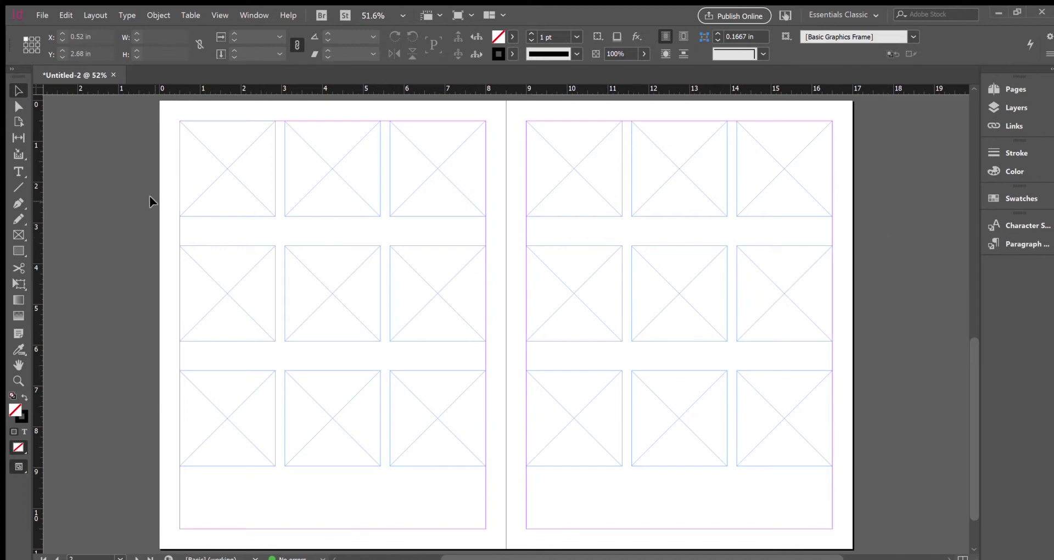
{"action": "left_click", "coordinate": [222, 168]}
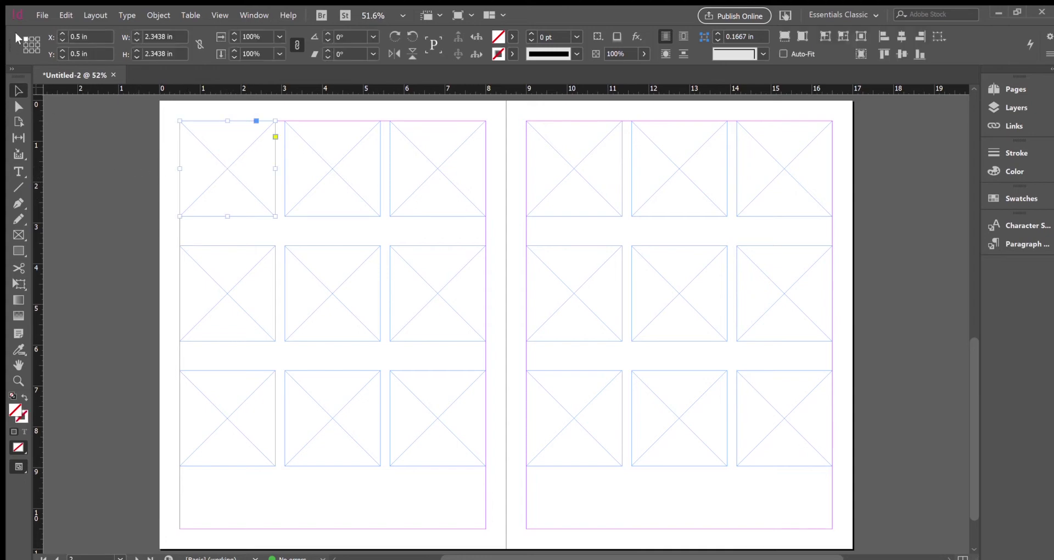
- Place the photo of two people in the top-left frame and fit it proportionally
{"action": "key", "text": "ctrl+d"}
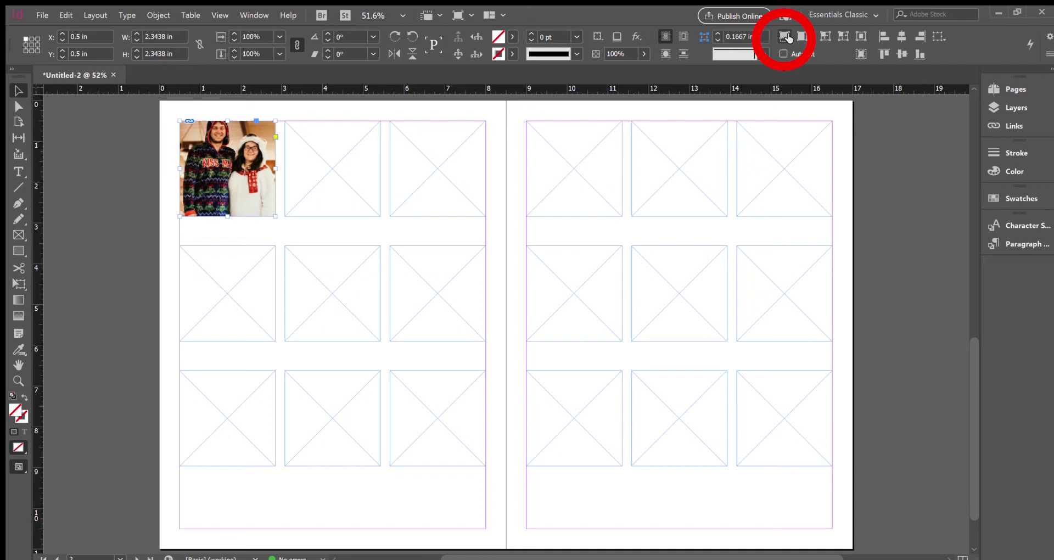
{"action": "left_click", "coordinate": [785, 37]}
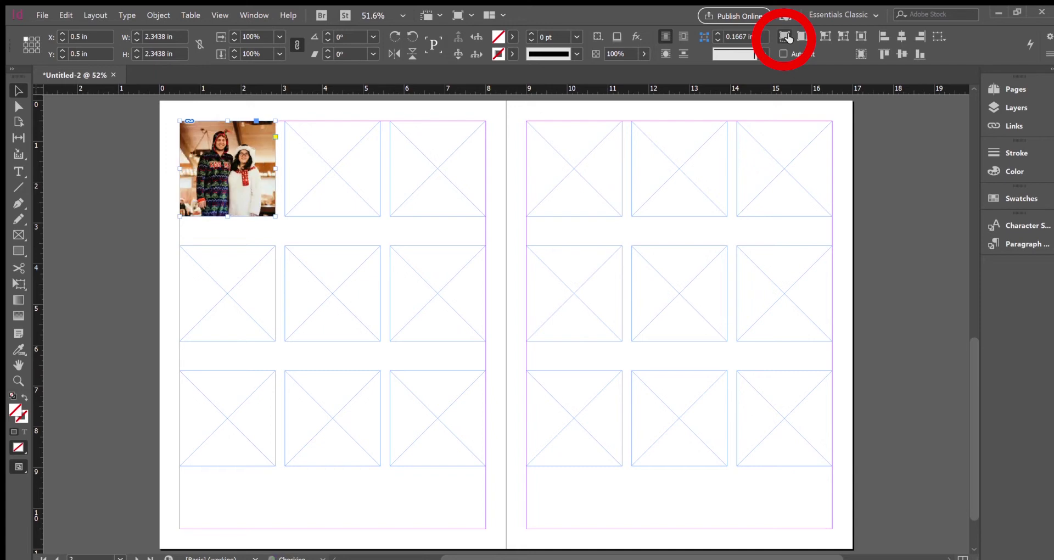
{"action": "left_click", "coordinate": [261, 232]}
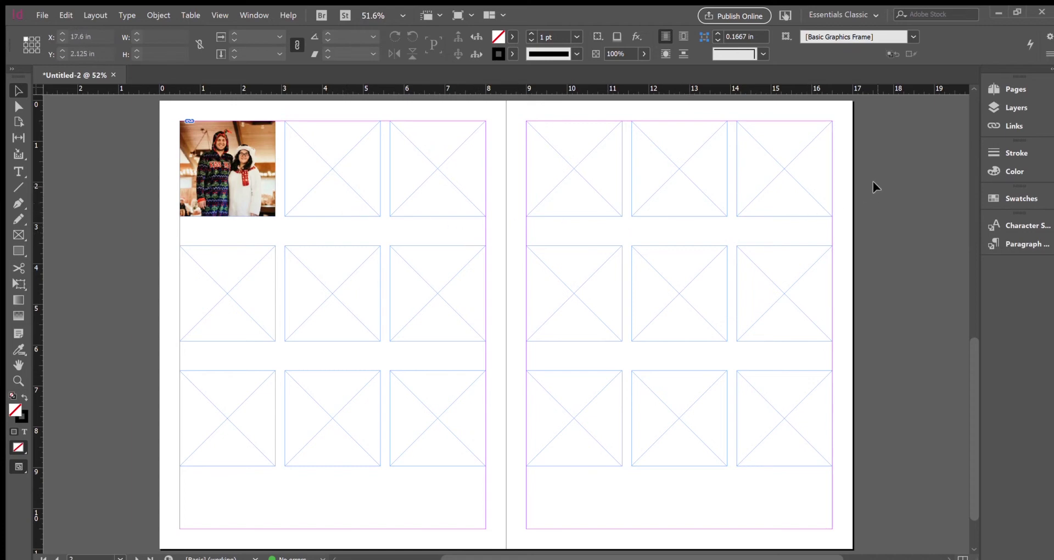
- Select the photo content, zoom in, and shift it to X 0 in, Y −0.72 in to fill the square
{"action": "left_click", "coordinate": [309, 169]}
{"action": "left_click", "coordinate": [193, 179]}
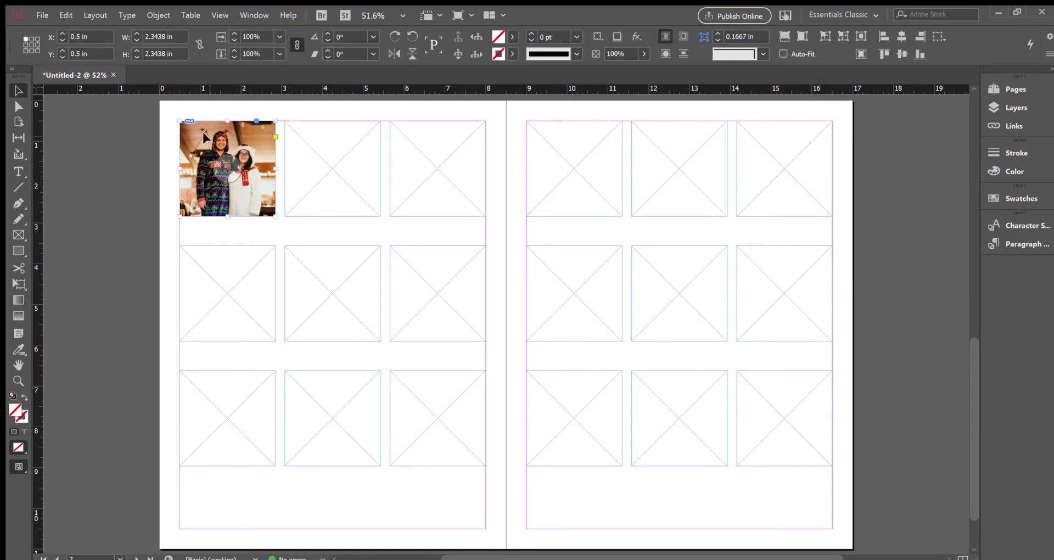
{"action": "double_click", "coordinate": [196, 154]}
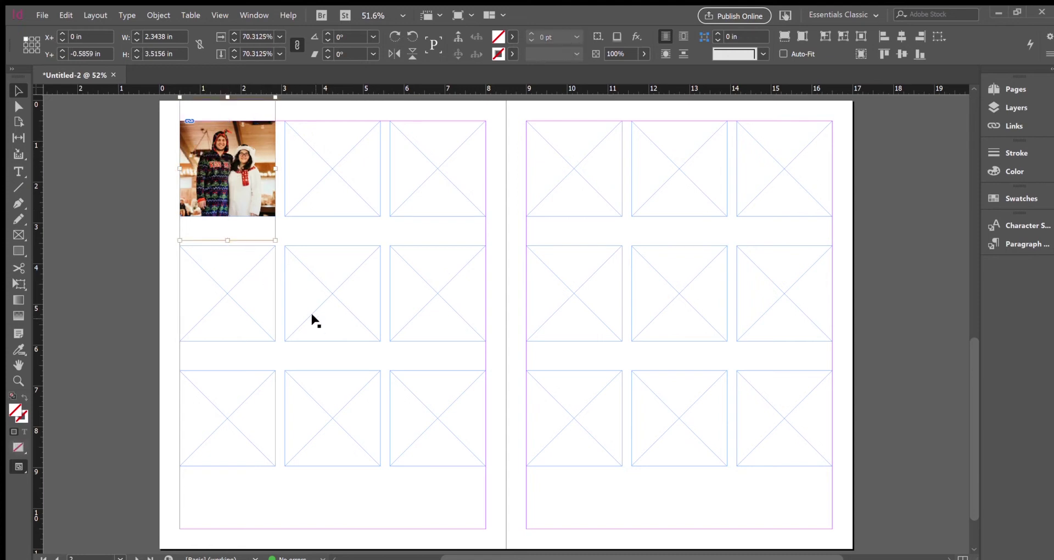
{"action": "key", "text": "ctrl+equal"}
{"action": "key", "text": "ctrl+equal"}
{"action": "key", "text": "ctrl+equal"}
{"action": "key", "text": "ctrl+equal"}
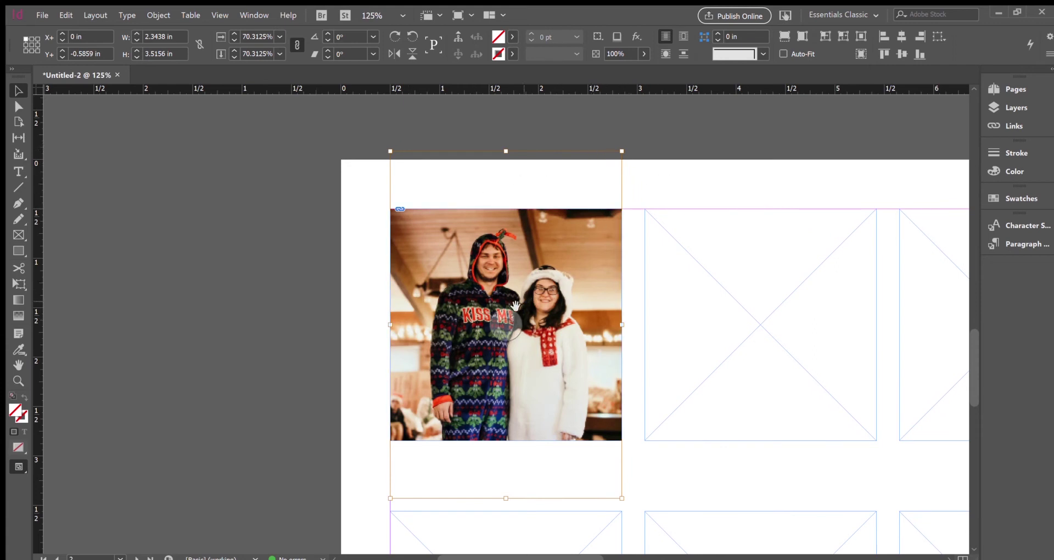
{"action": "left_click_drag", "start_coordinate": [509, 312], "coordinate": [588, 282]}
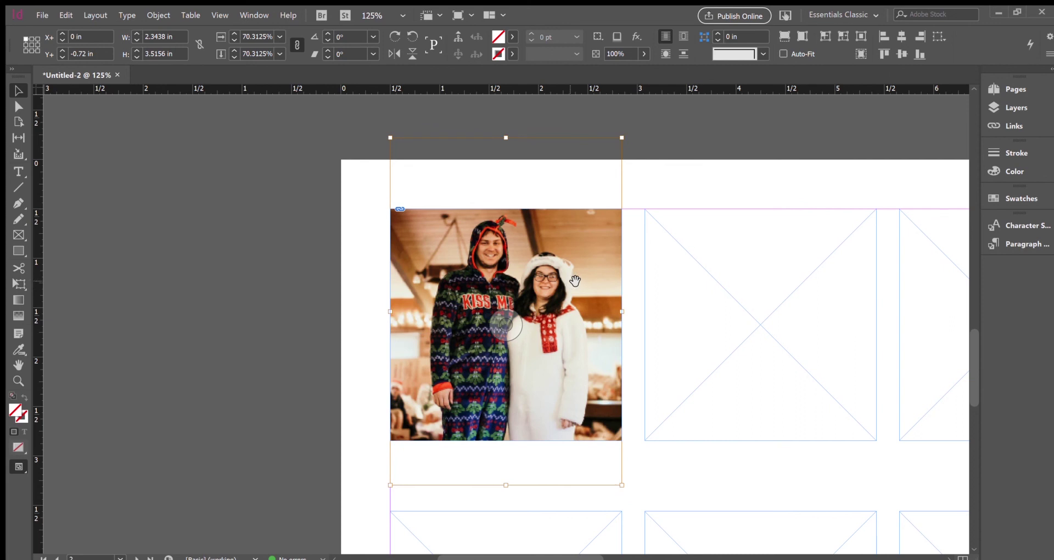
{"action": "left_click", "coordinate": [668, 170]}
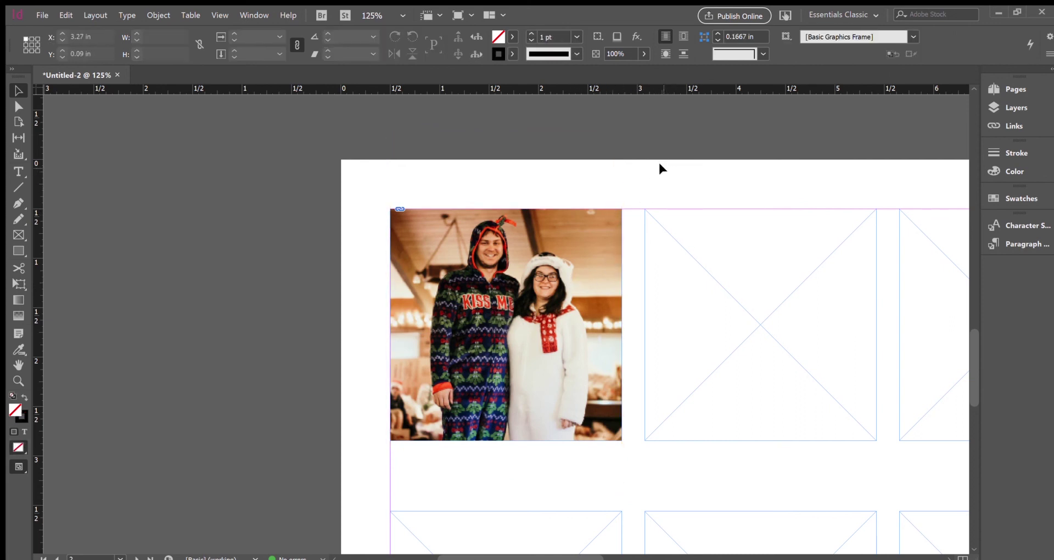
{"action": "left_click", "coordinate": [588, 232]}
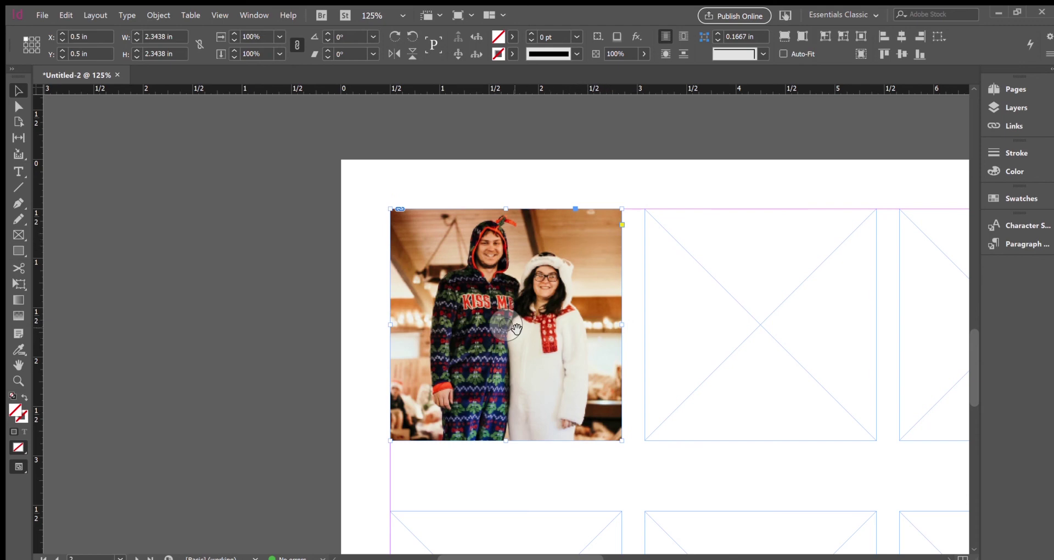
{"action": "left_click_drag", "start_coordinate": [594, 228], "coordinate": [386, 167]}
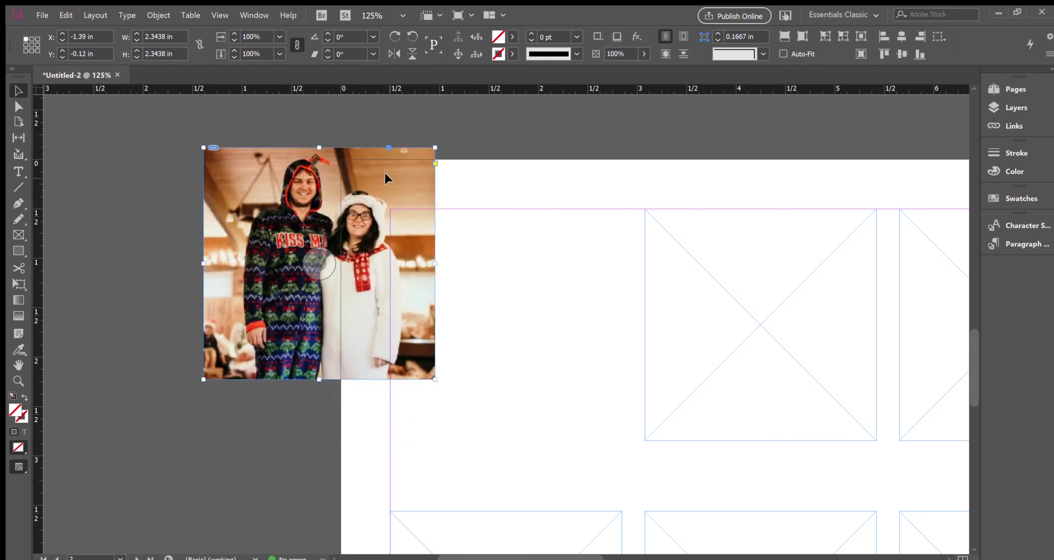
{"action": "key", "text": "ctrl+z"}
{"action": "key", "text": "ctrl+z"}
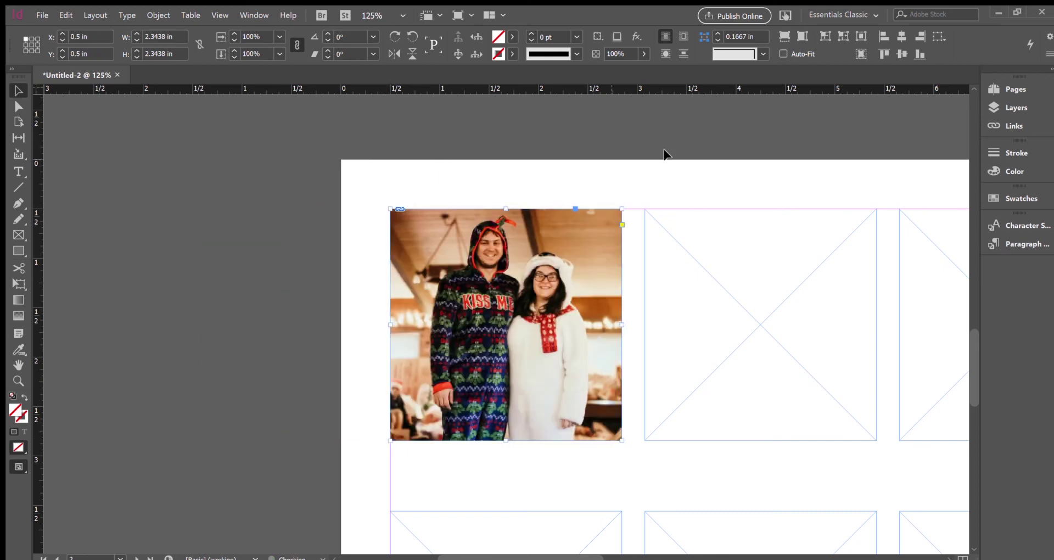